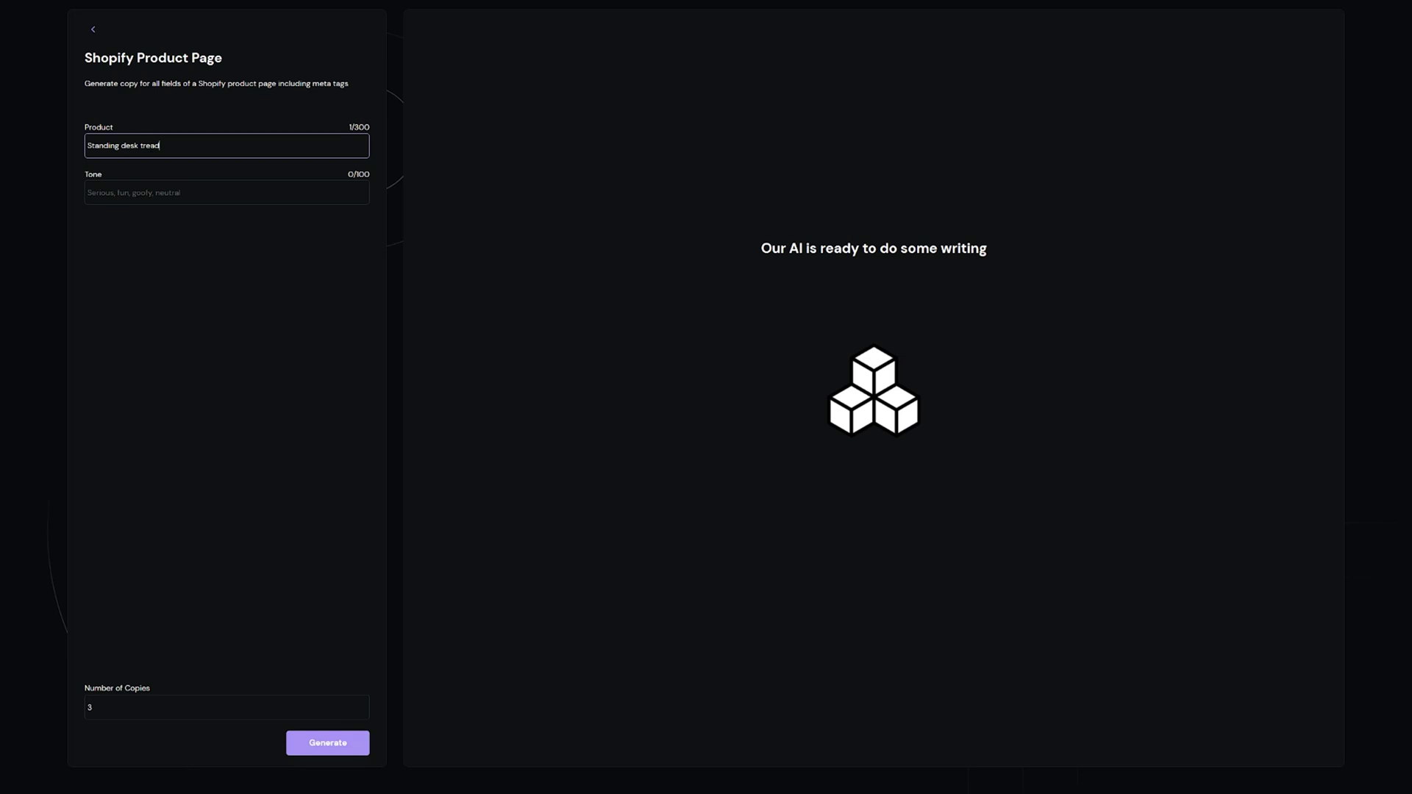
pyautogui.write('Fun')
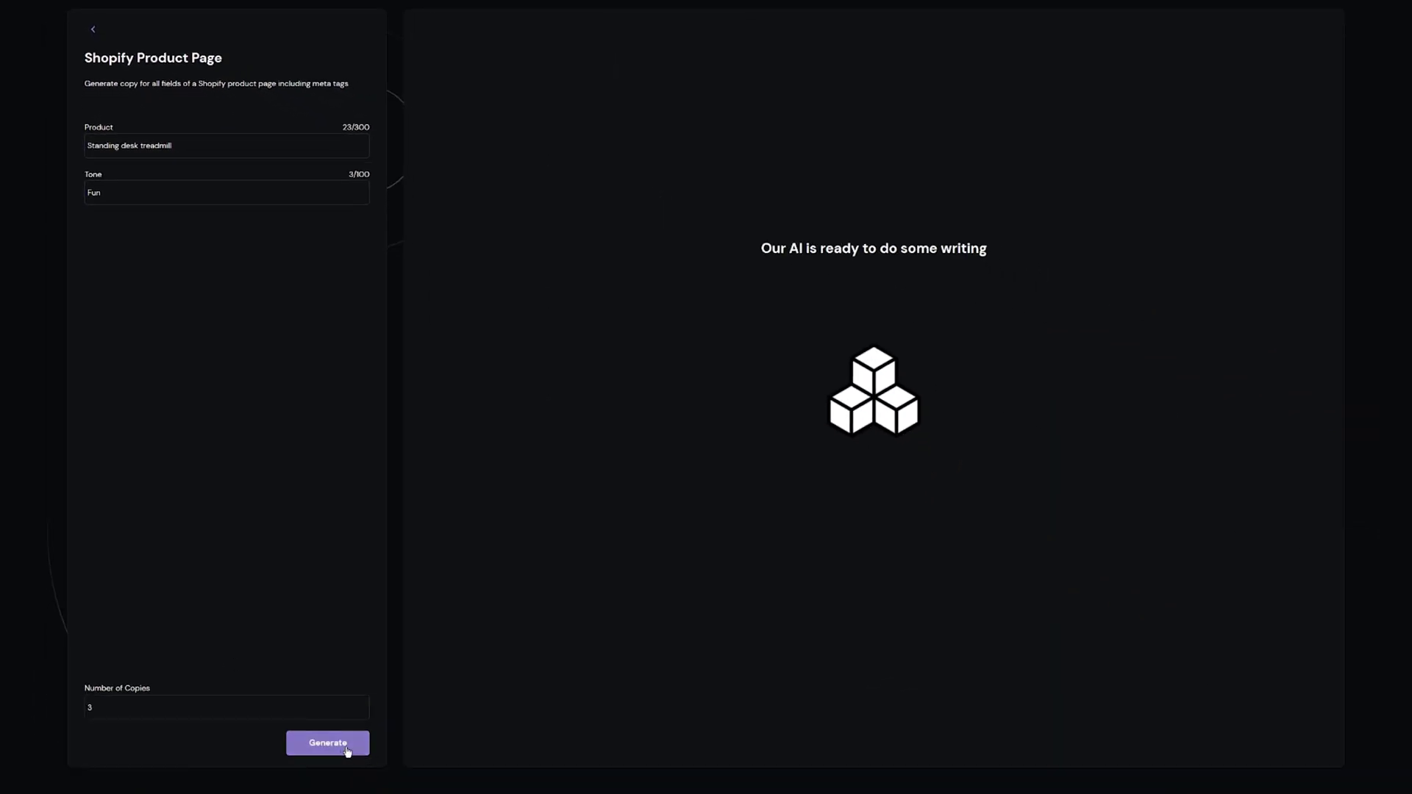
# Generate three Fun-tone Shopify product page copies for the standing desk treadmill
pyautogui.click(345, 749)
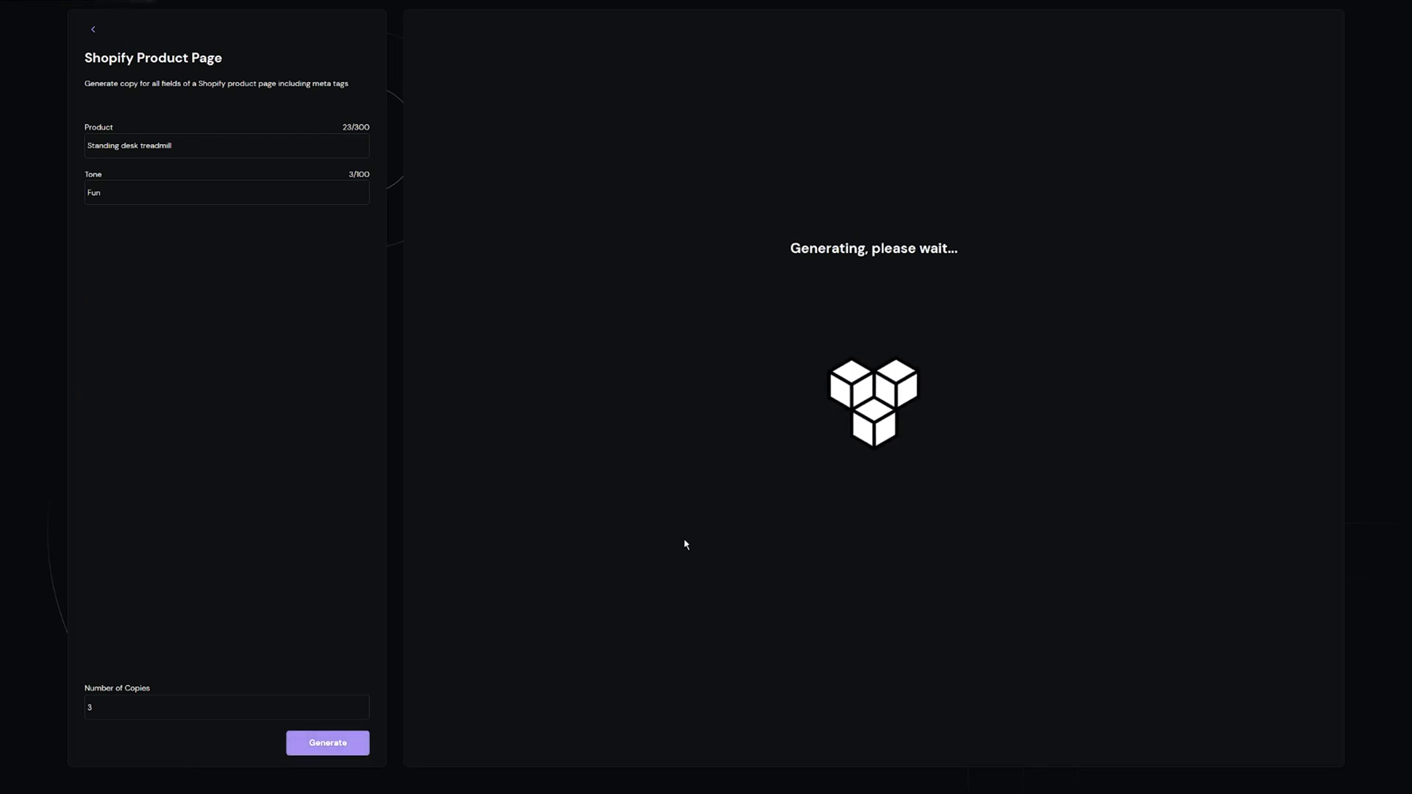
pyautogui.scroll(-5, 684, 544)
pyautogui.scroll(-5, 629, 444)
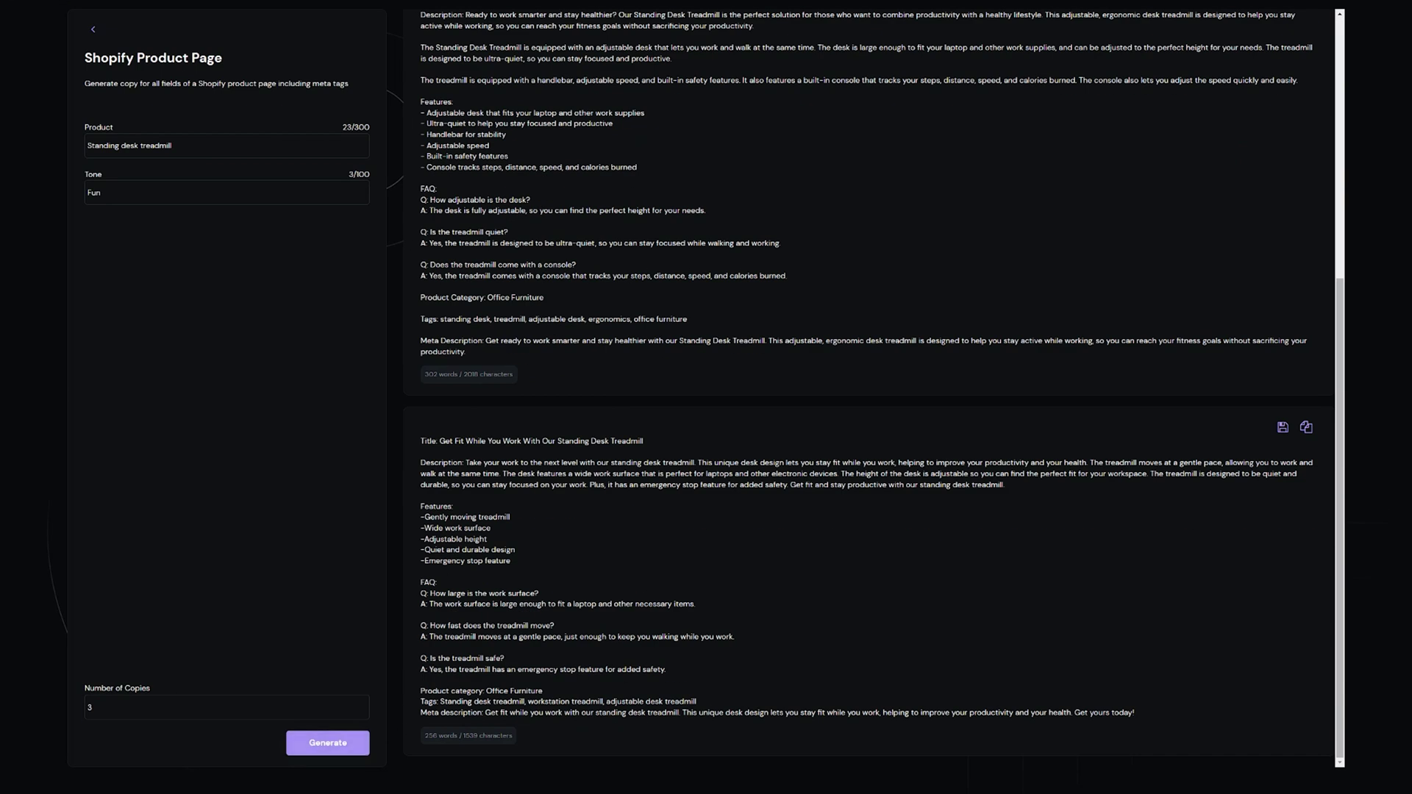
pyautogui.scroll(10, 722, 596)
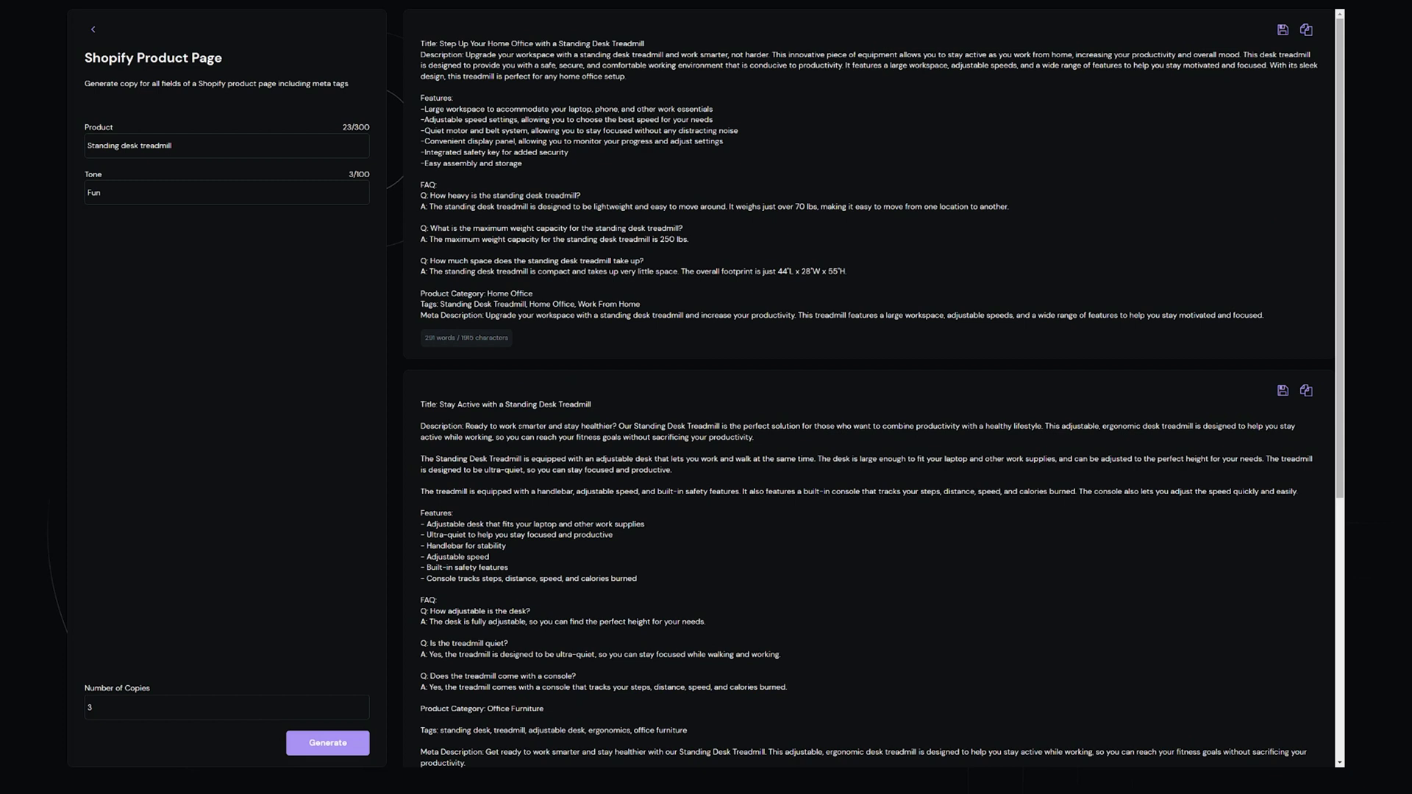
pyautogui.scroll(-3, 568, 477)
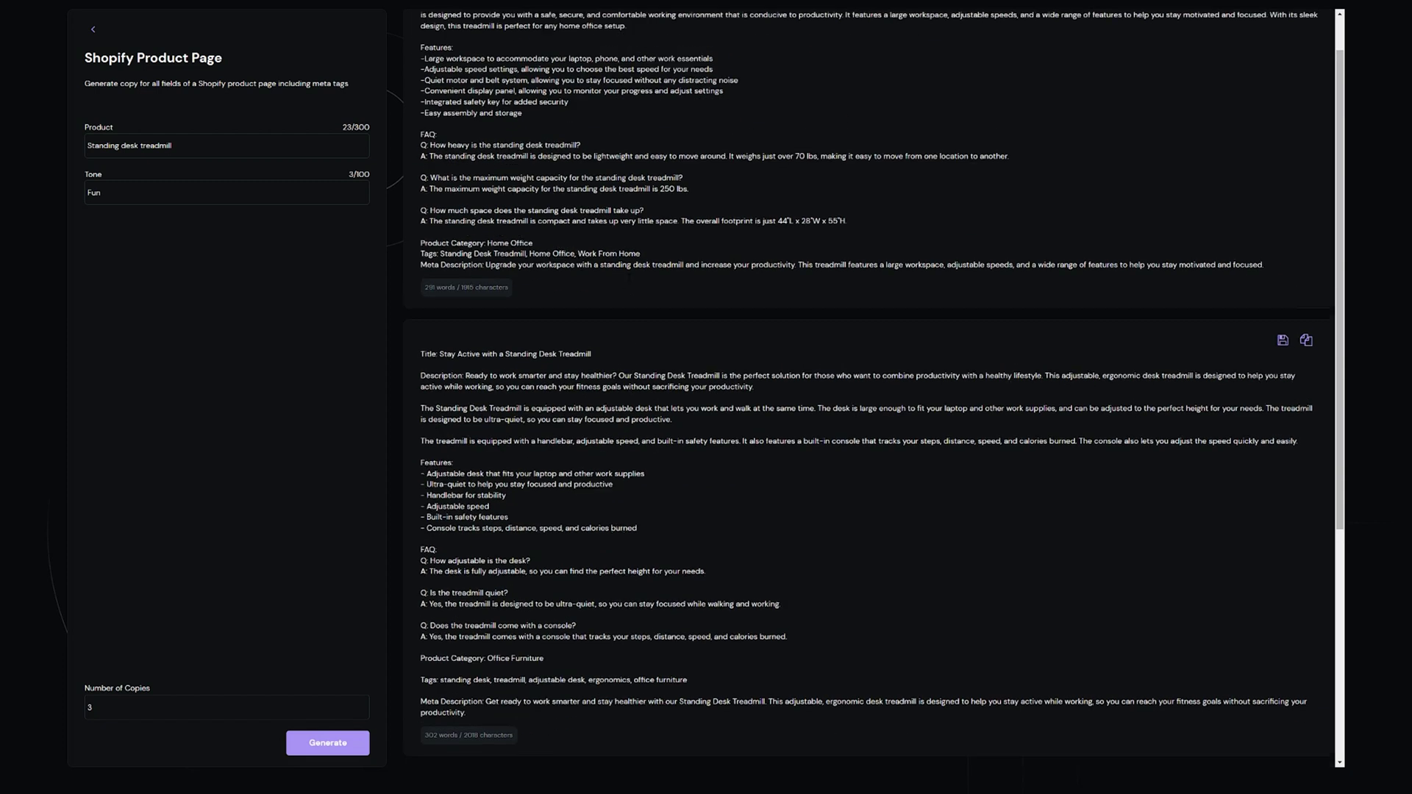